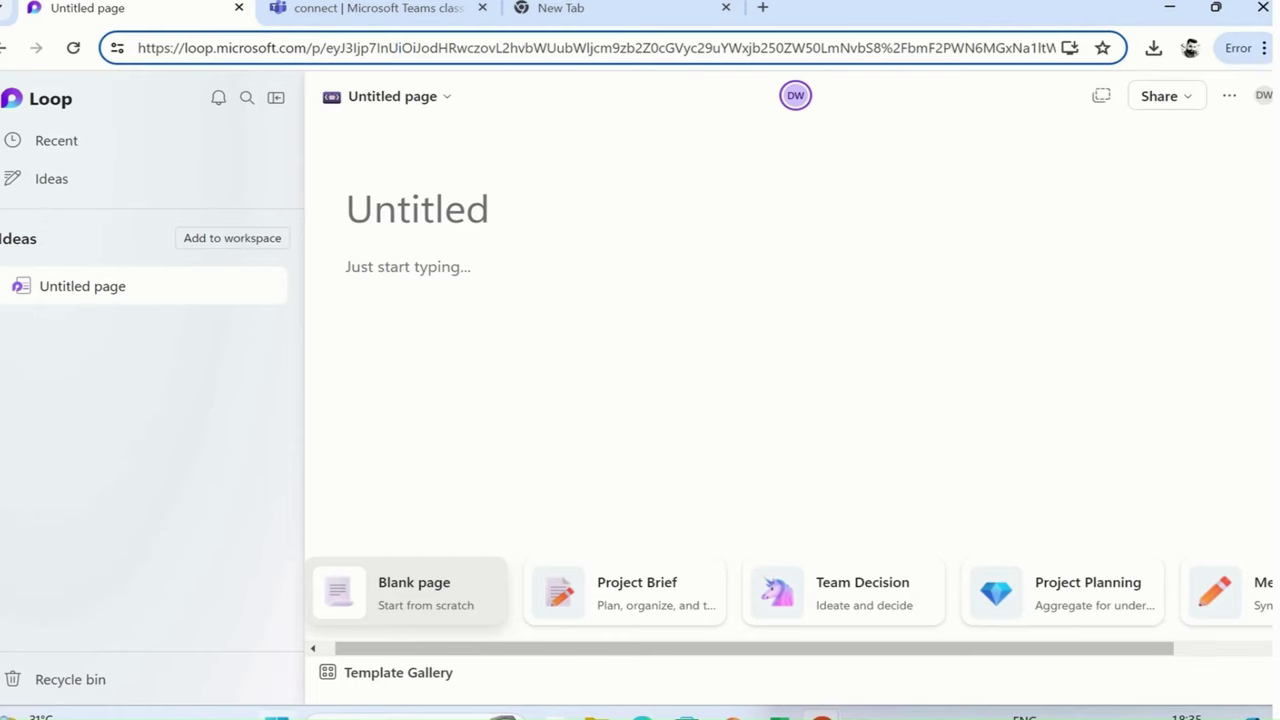
- Launch Google Chrome from the Windows Start search using 'ch'
key(super)
click(510, 52)
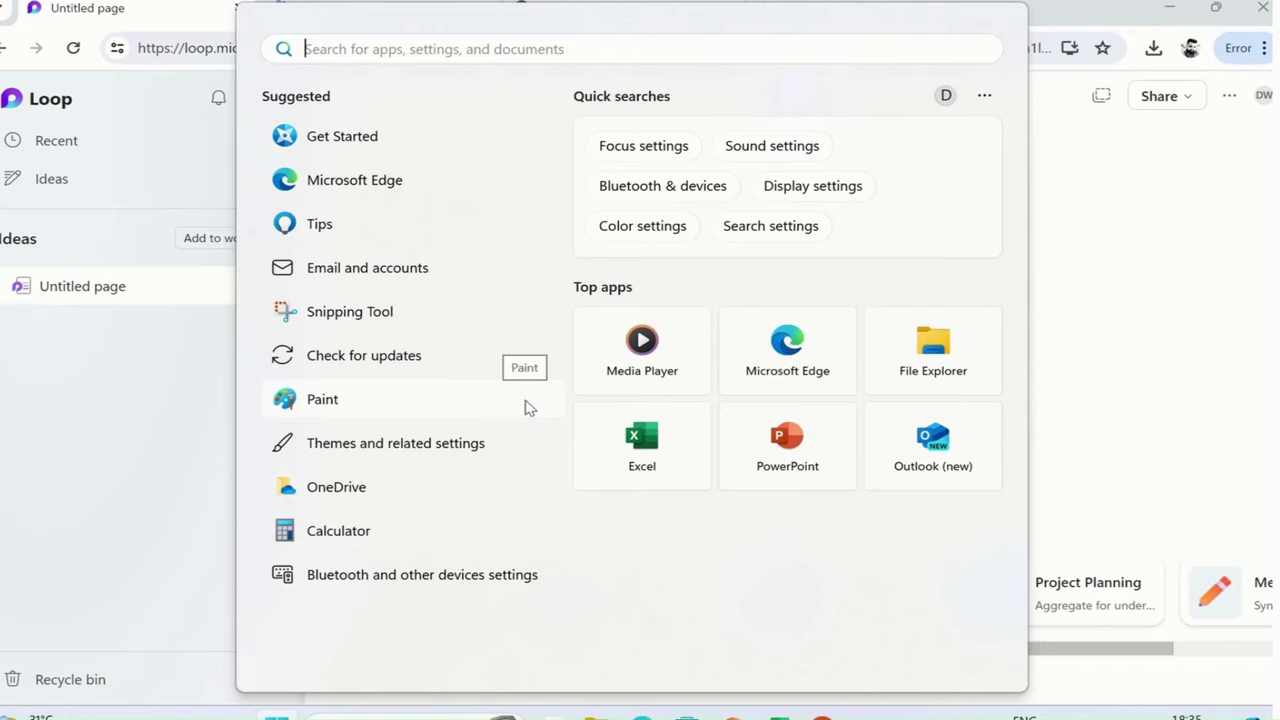
text(ch)
key(Return)
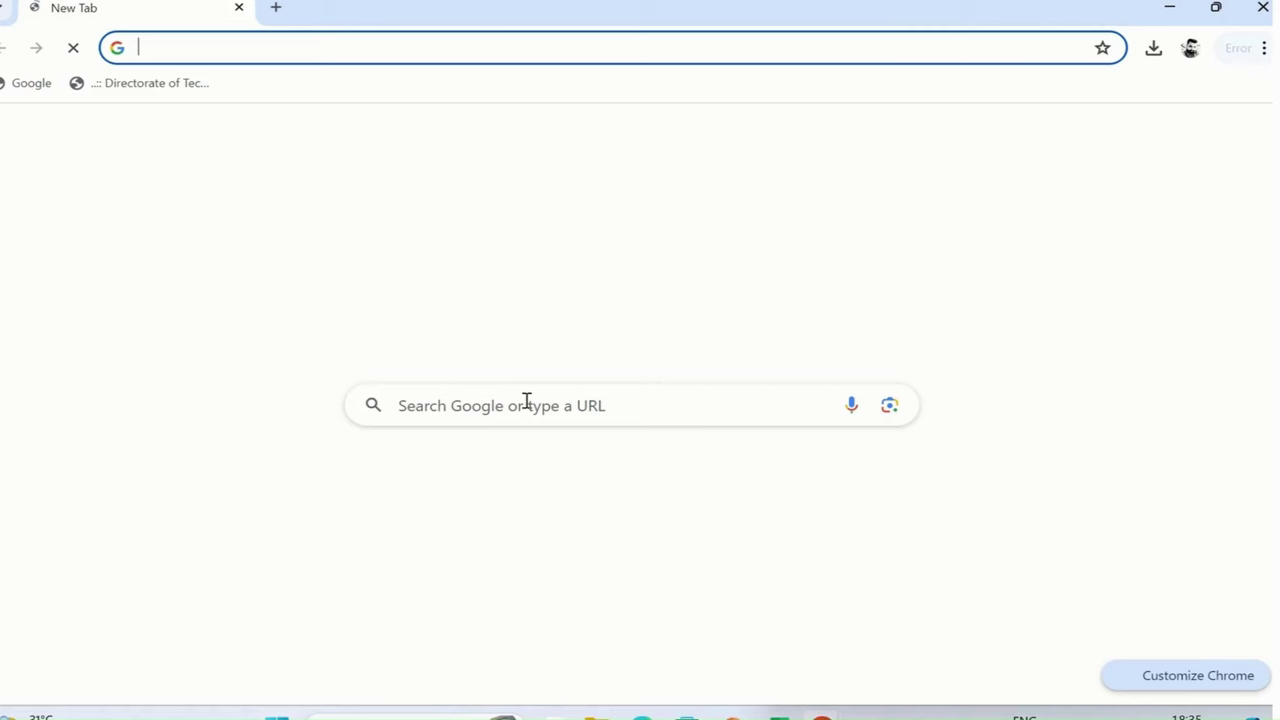
- Go to loop.microsoft.com from the address bar suggestions to reach the Loop home
text(c)
key(BackSpace)
key(BackSpace)
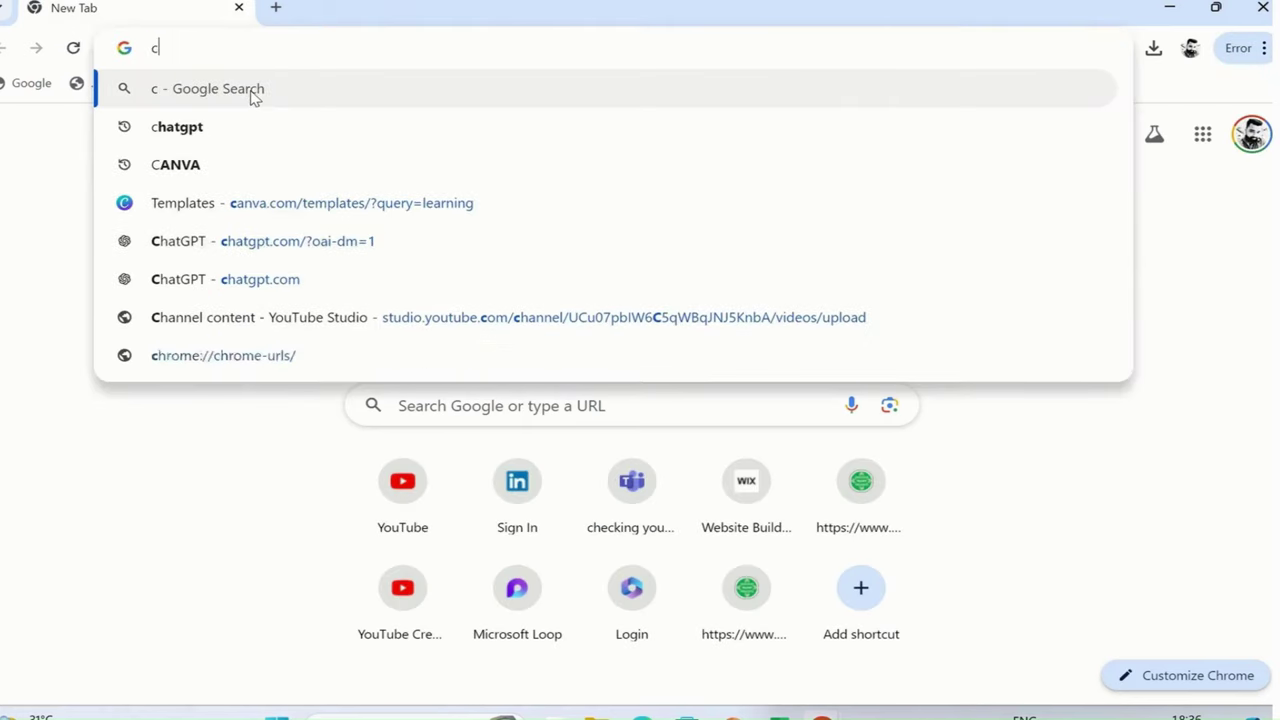
text(loop.microsoft.com)
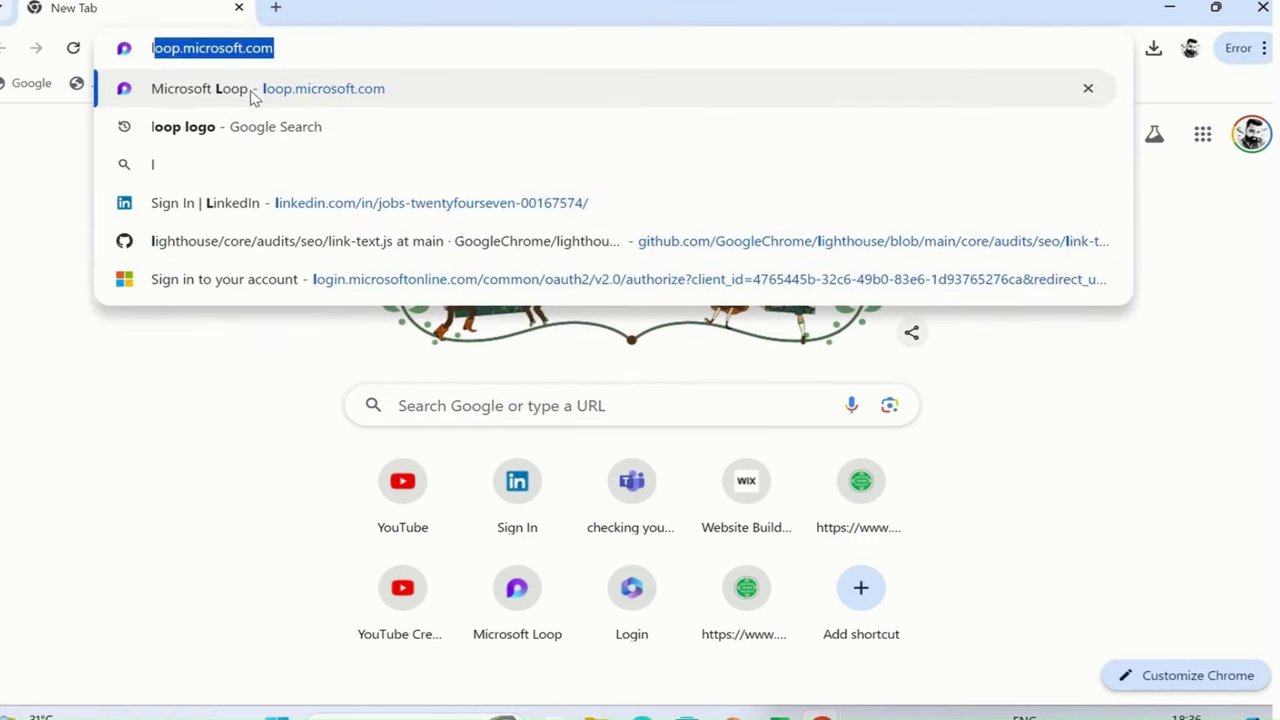
click(253, 92)
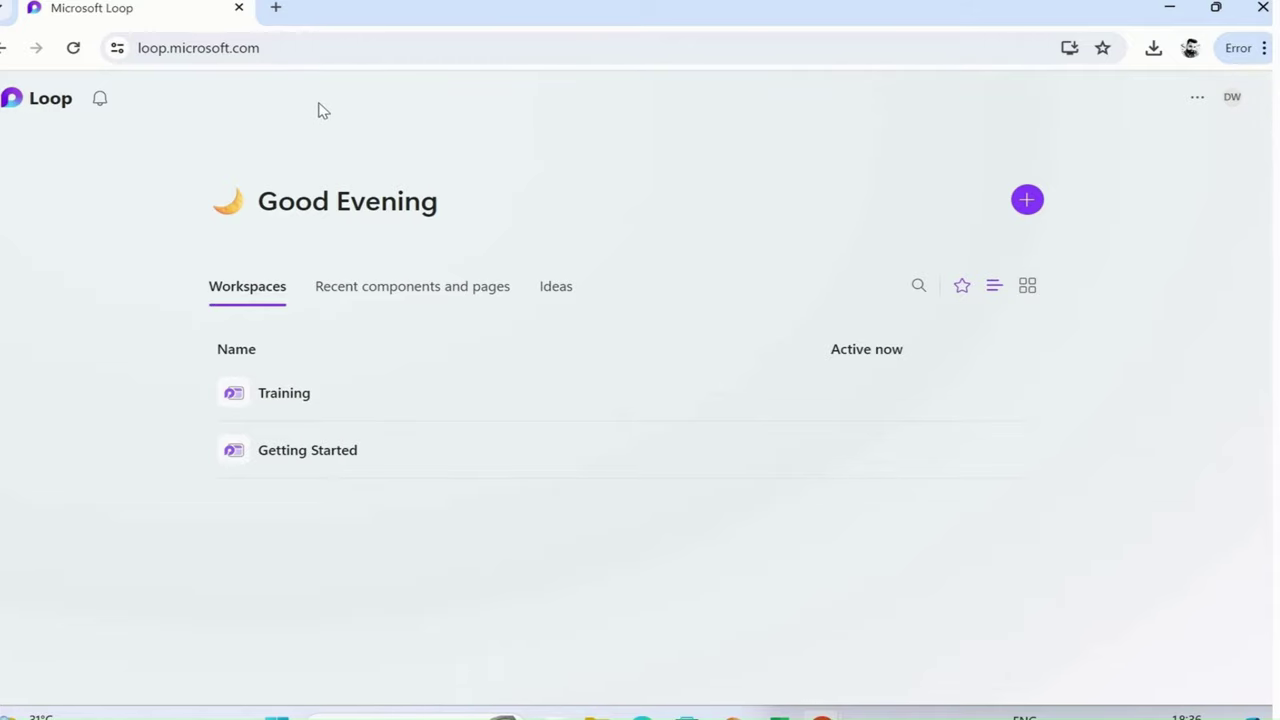
click(38, 113)
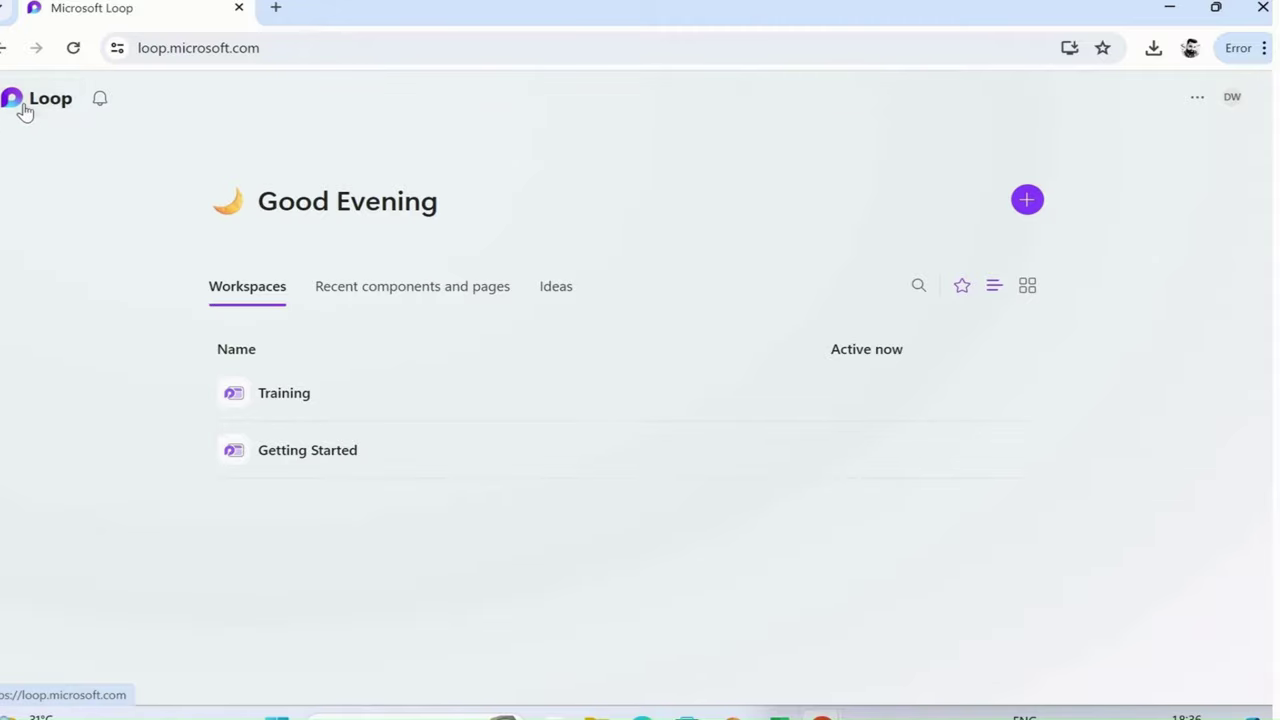
click(25, 110)
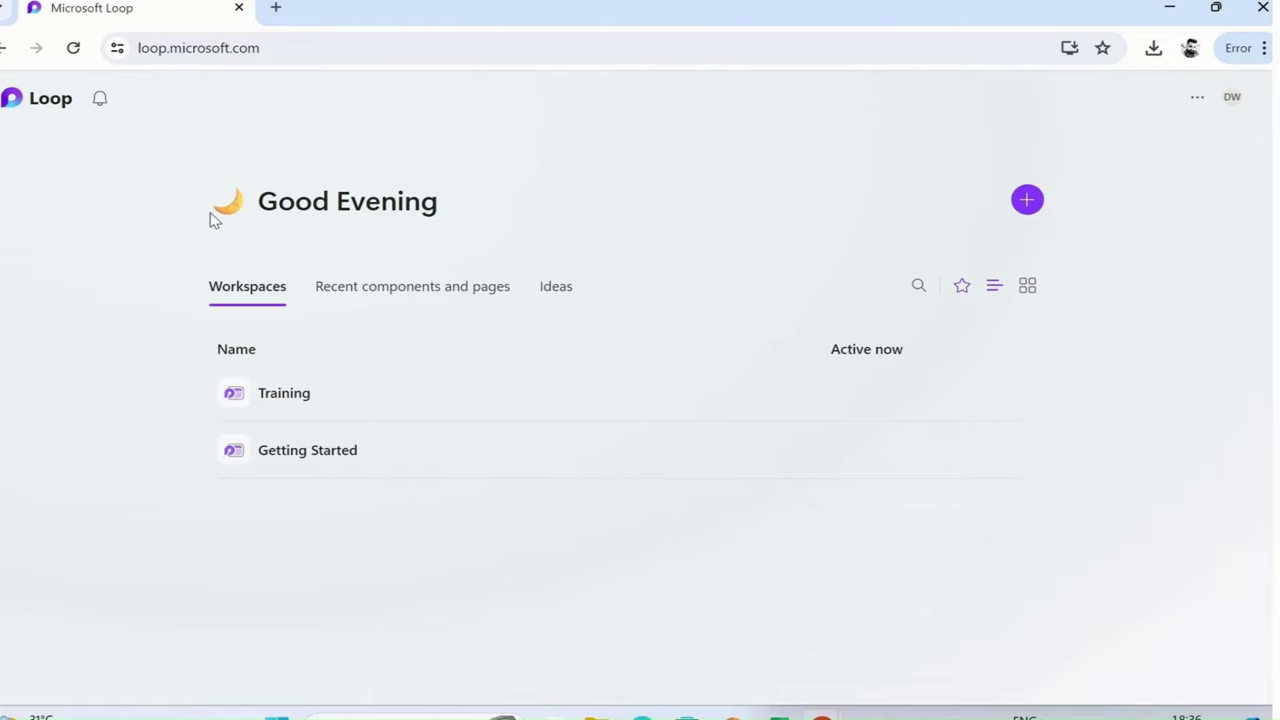
drag(216, 210, 503, 209)
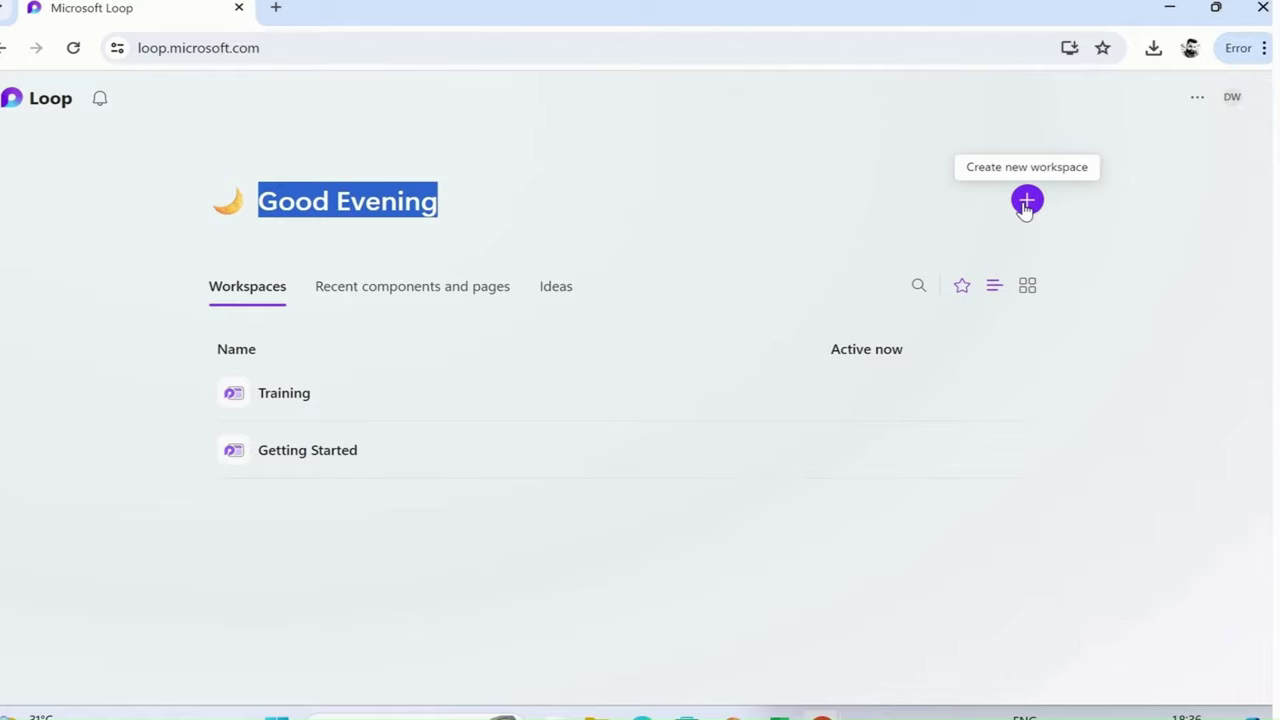
click(1205, 190)
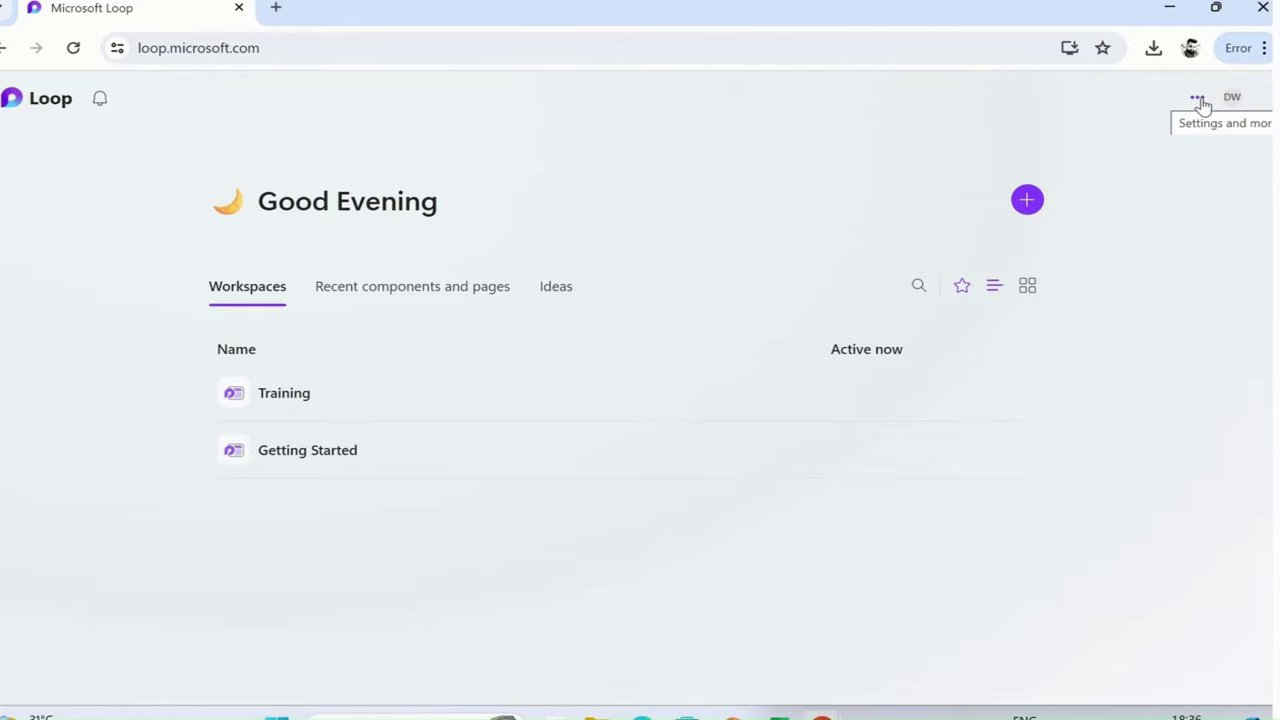
click(1198, 98)
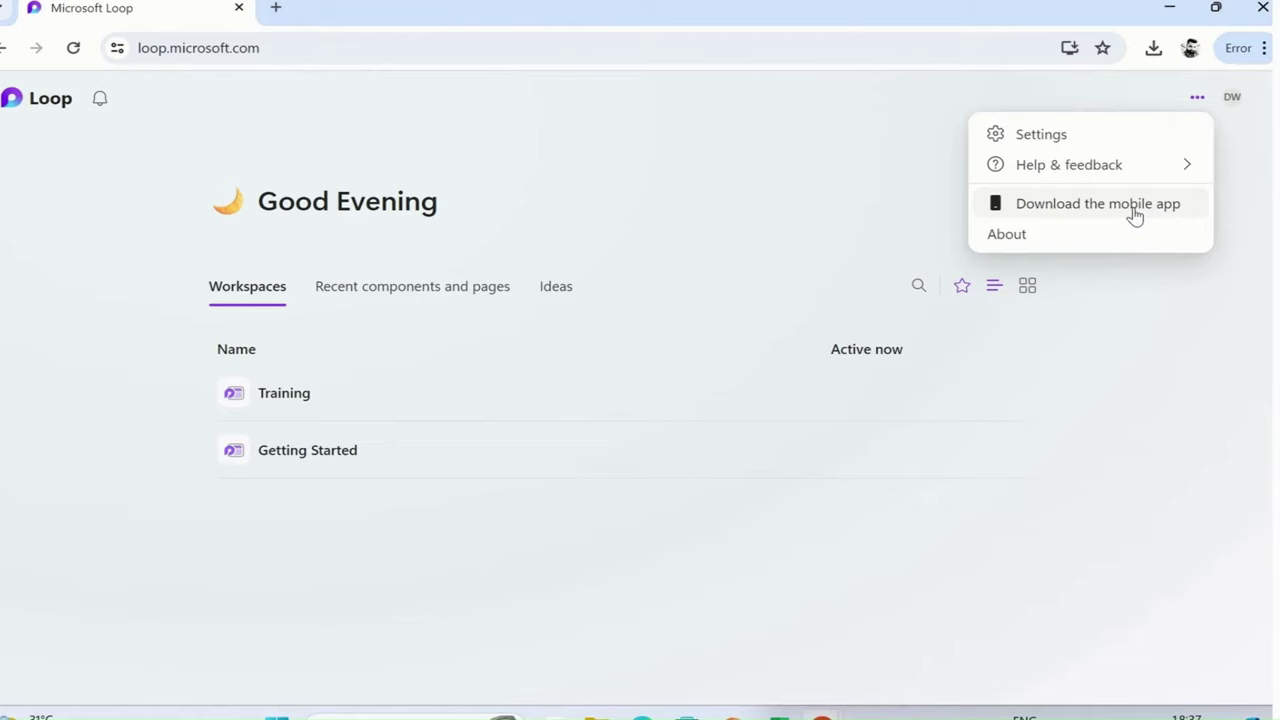
click(846, 203)
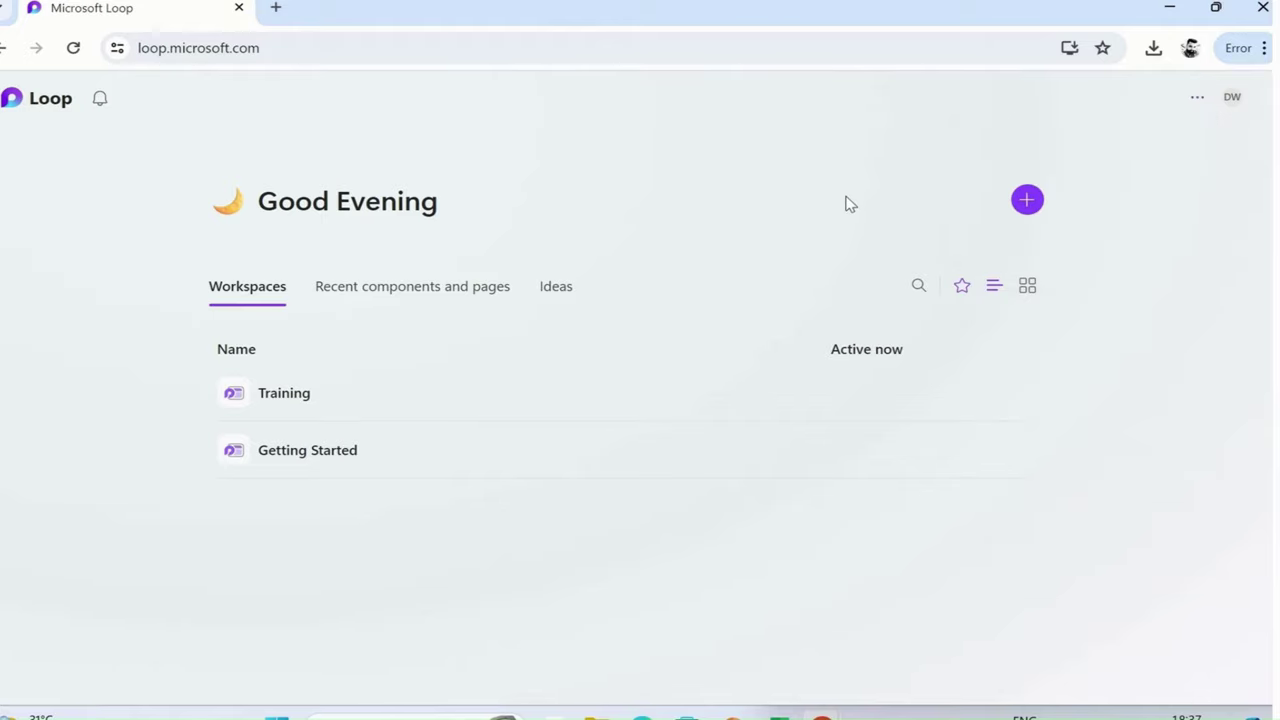
click(1230, 110)
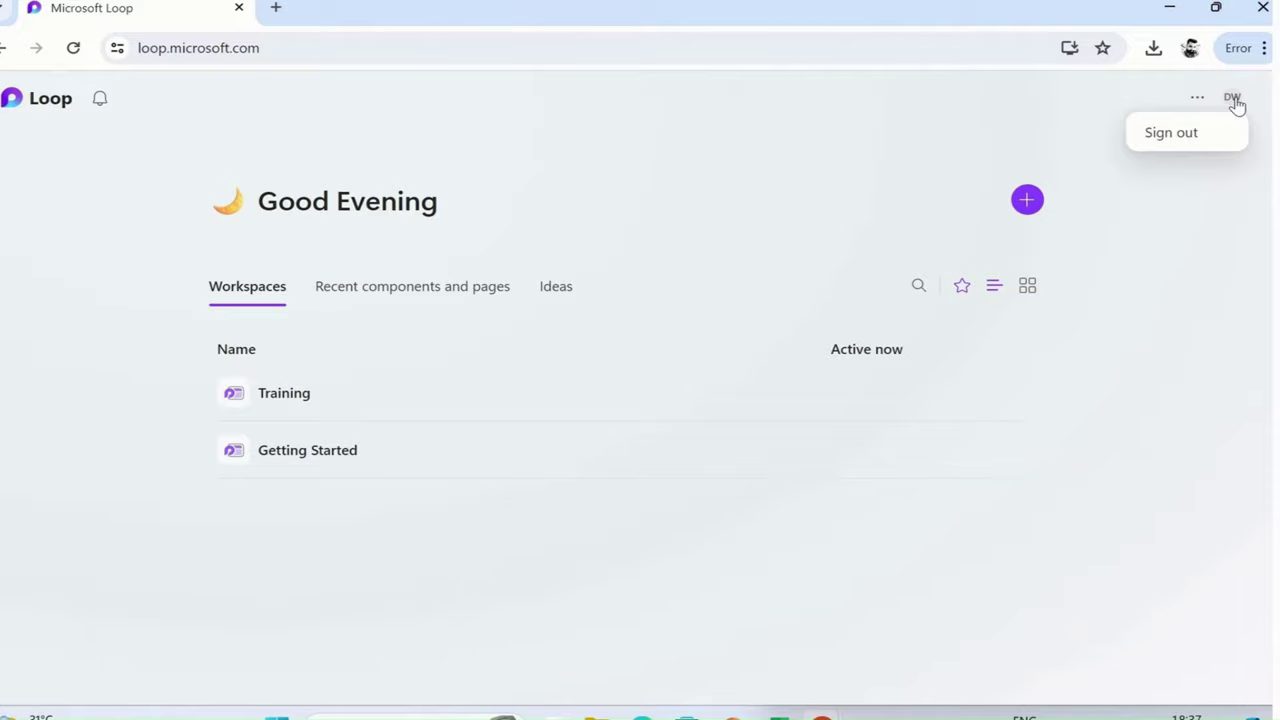
click(1190, 247)
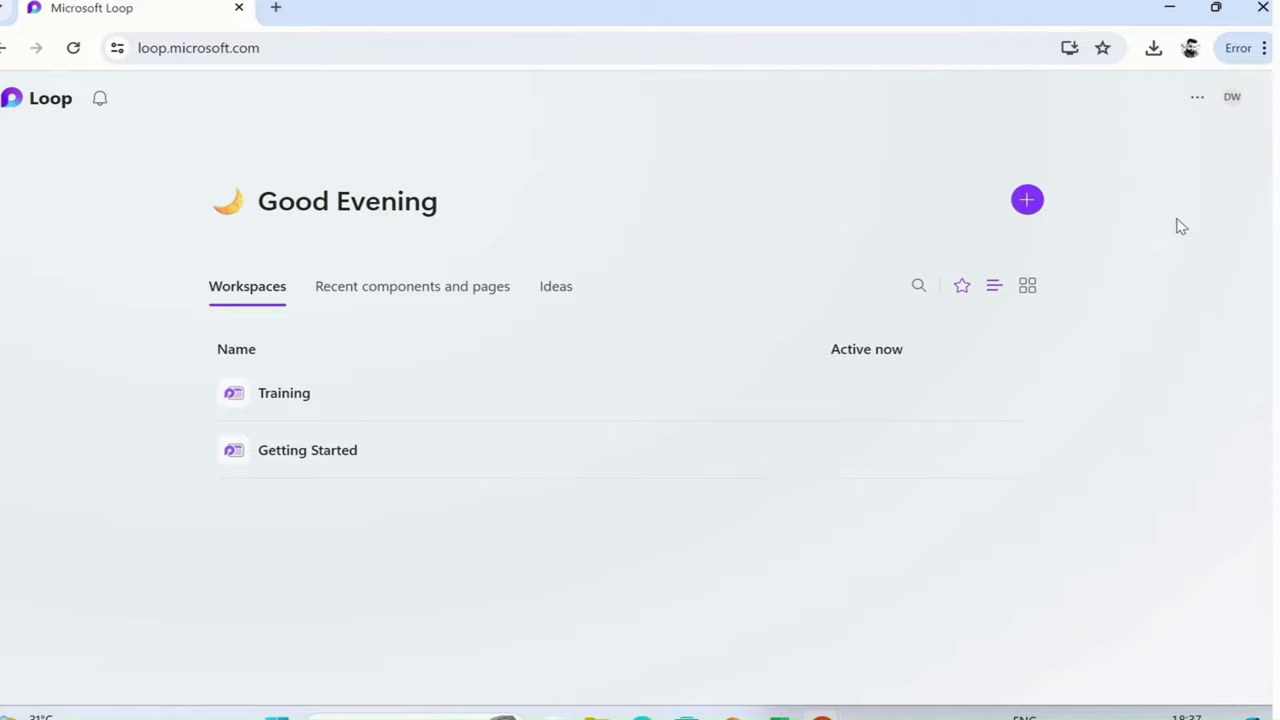
click(305, 463)
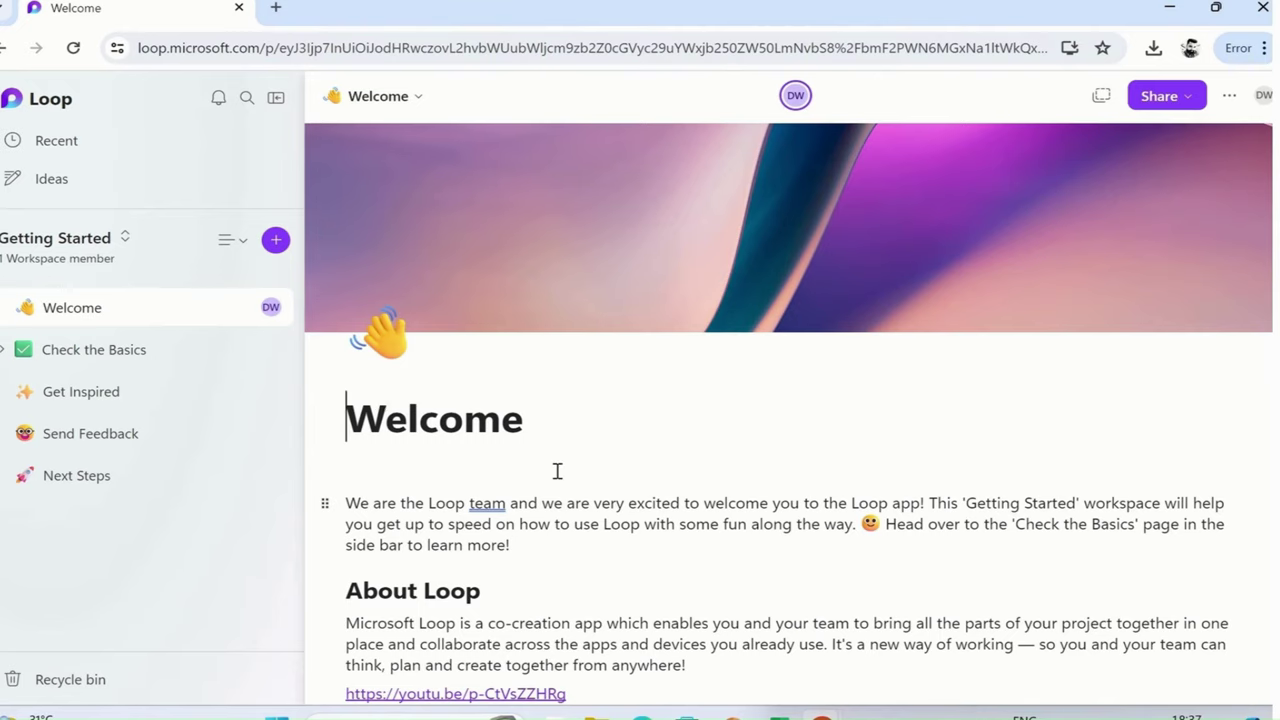
scroll(557, 471, down, 1)
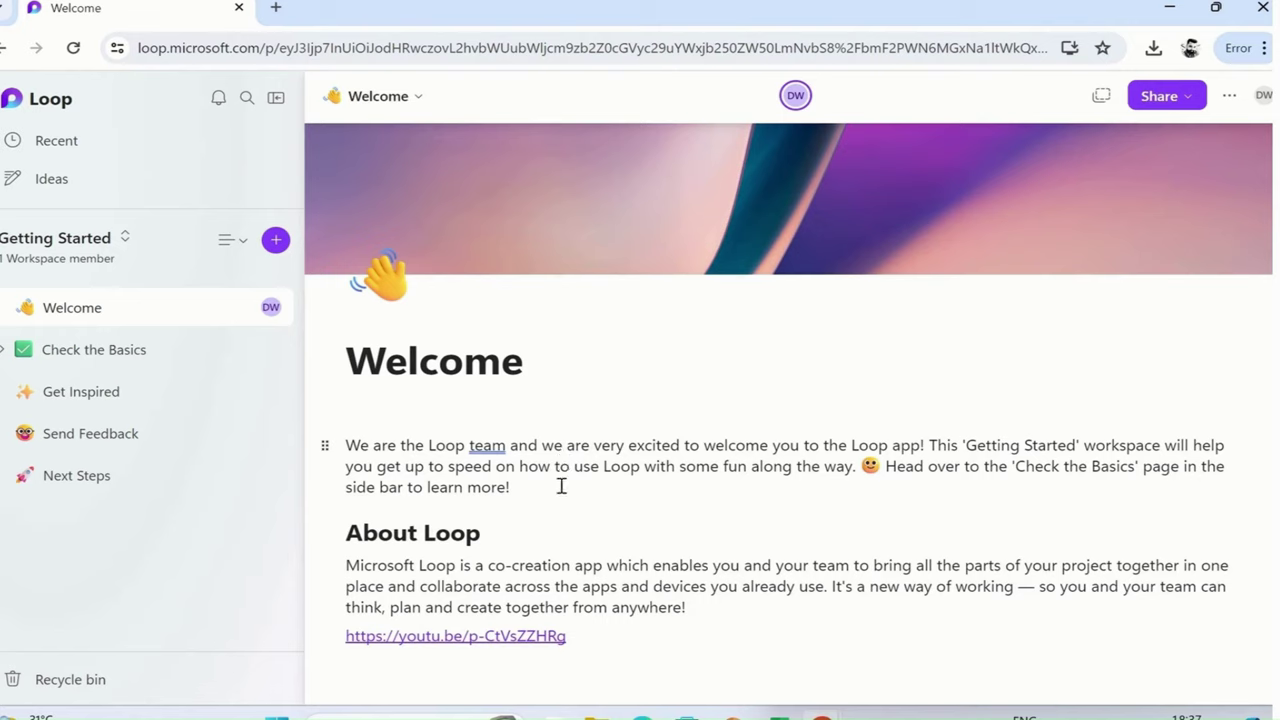
click(118, 358)
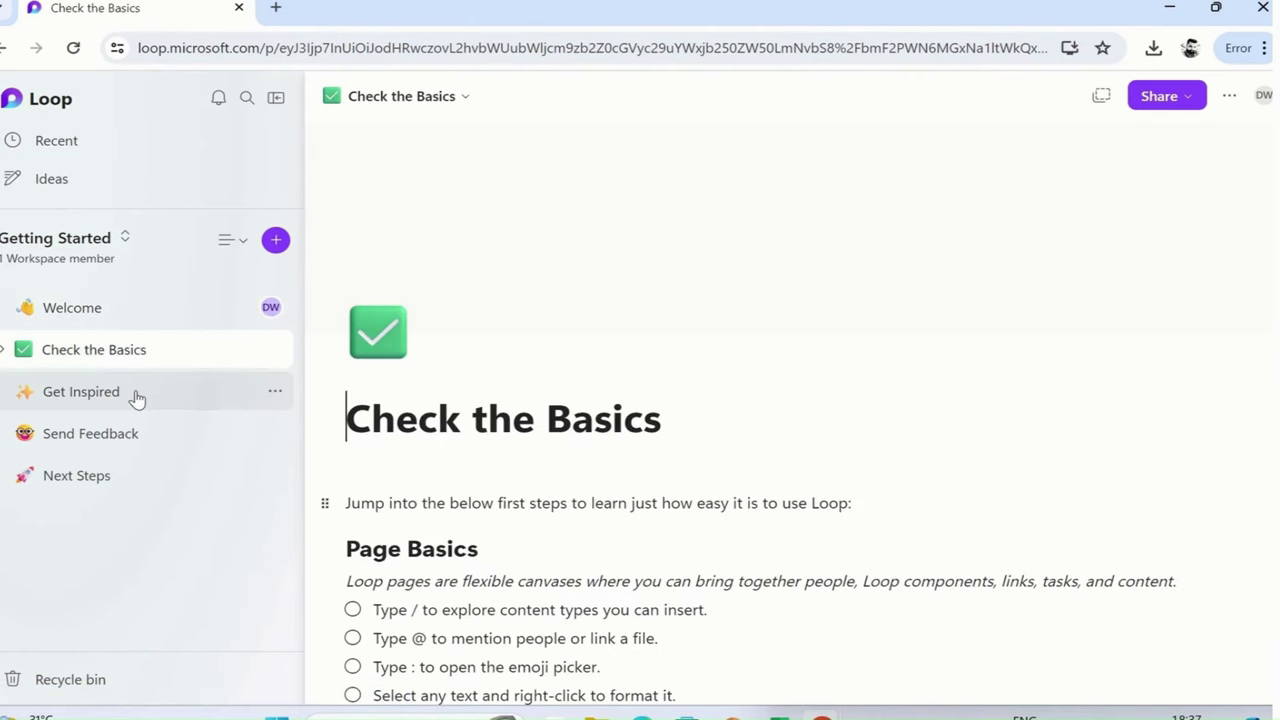
scroll(557, 509, down, 5)
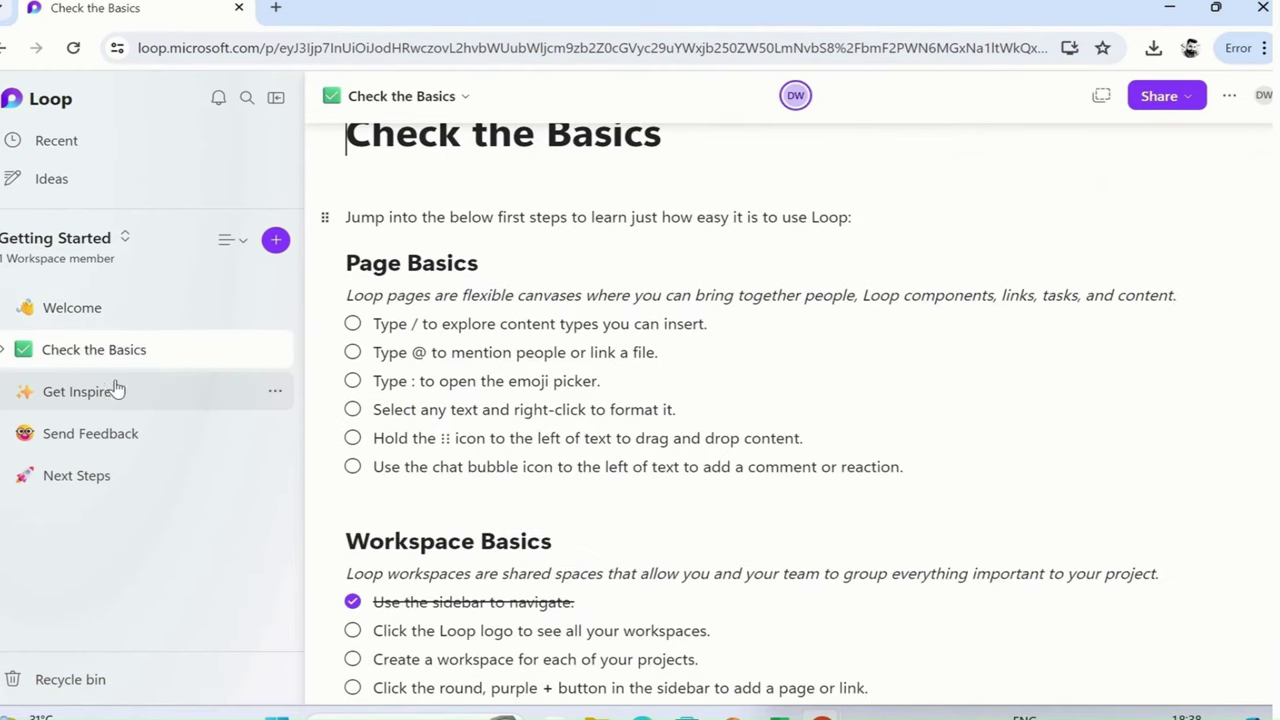
click(86, 392)
click(143, 438)
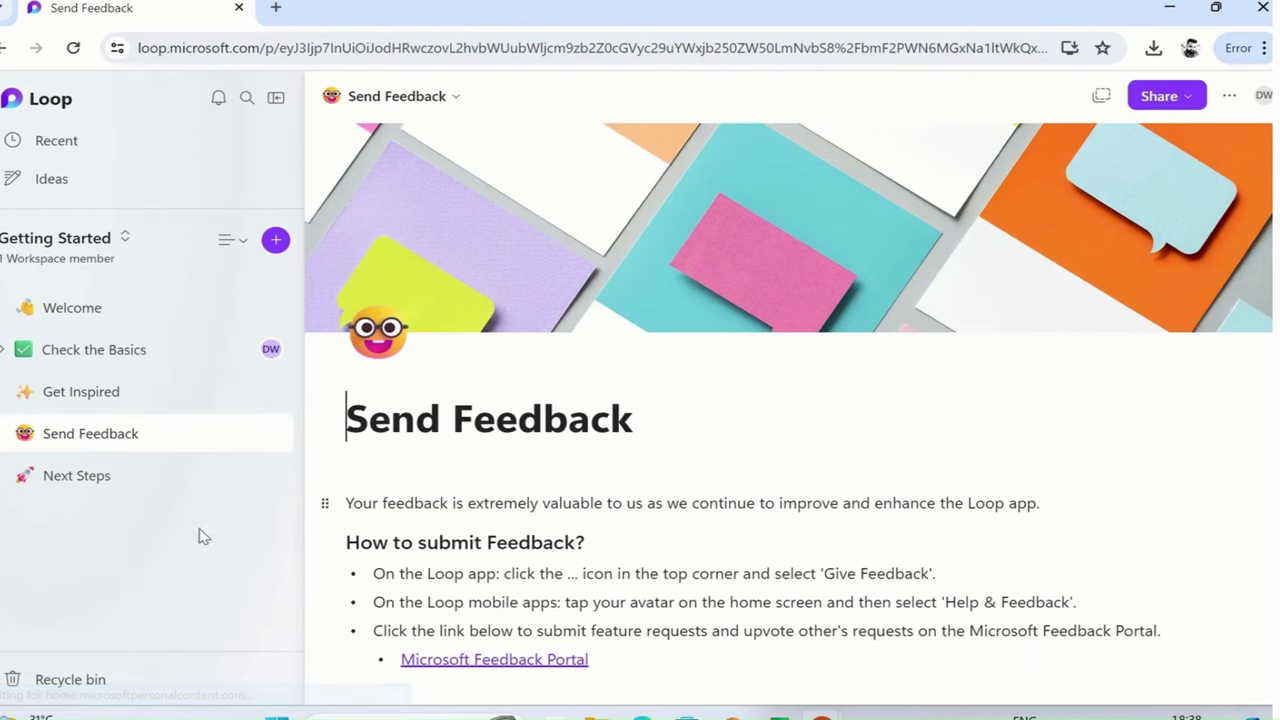
click(176, 475)
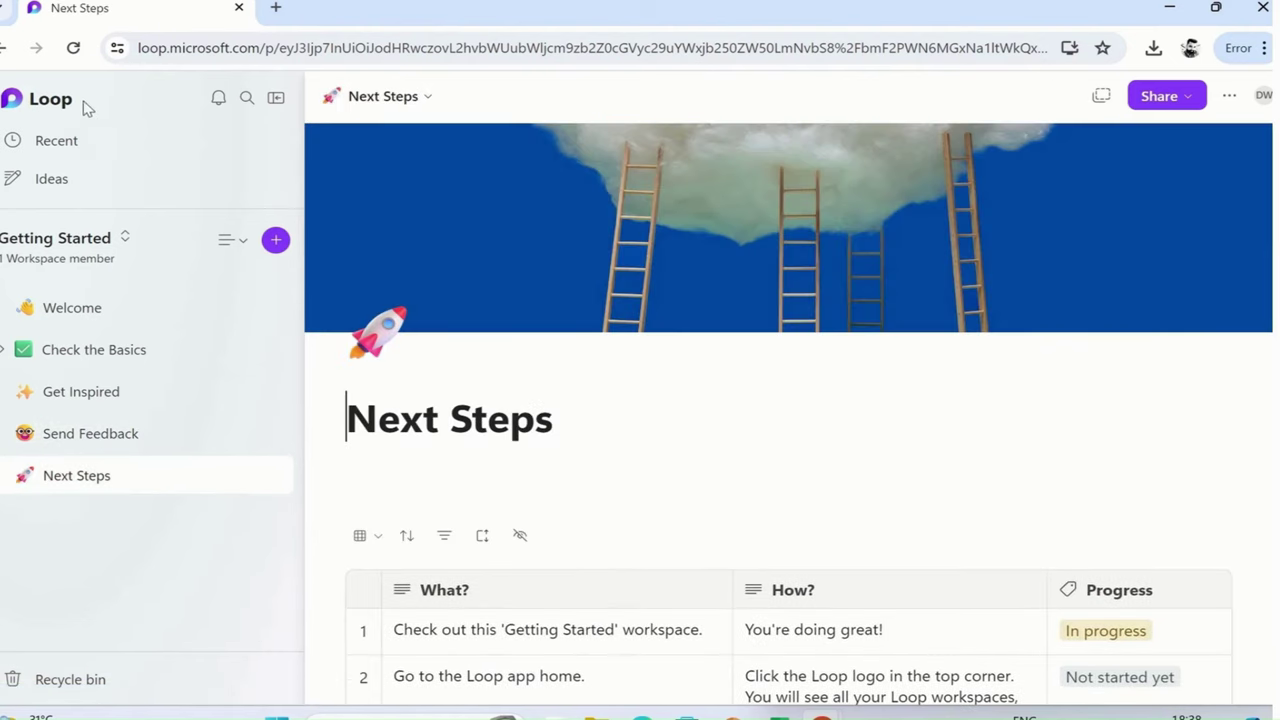
click(4, 48)
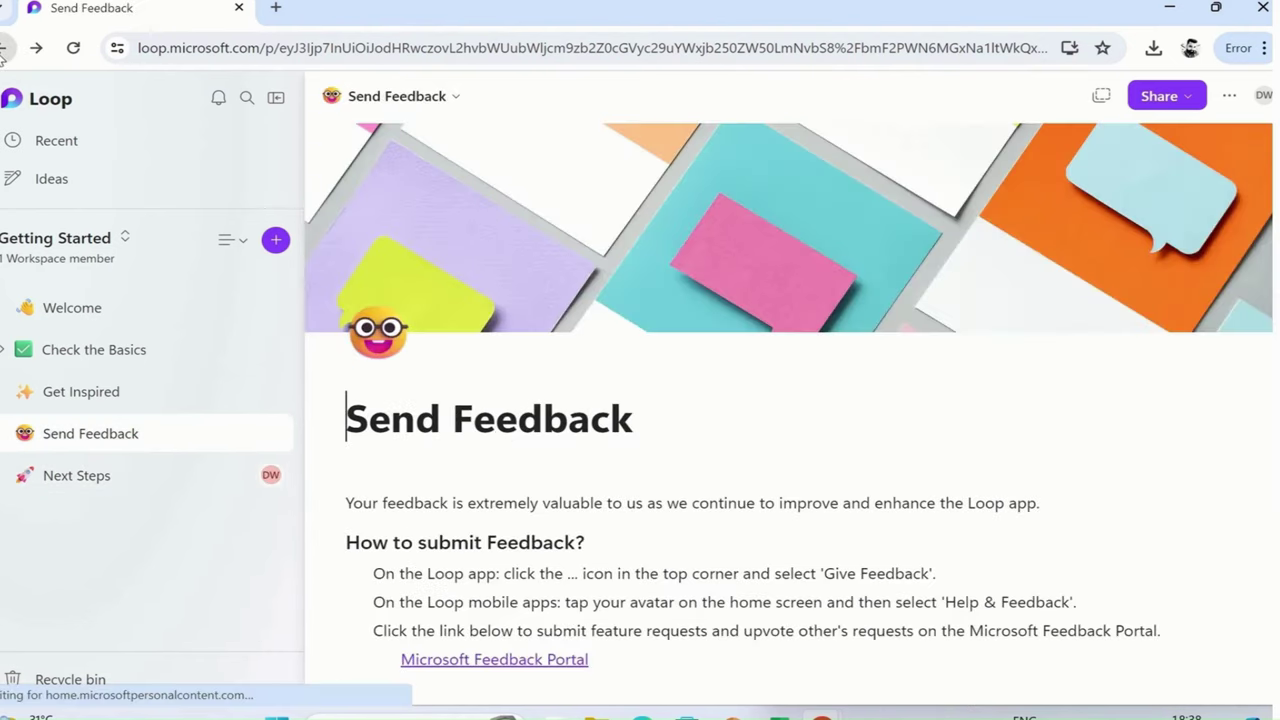
click(4, 48)
click(4, 48)
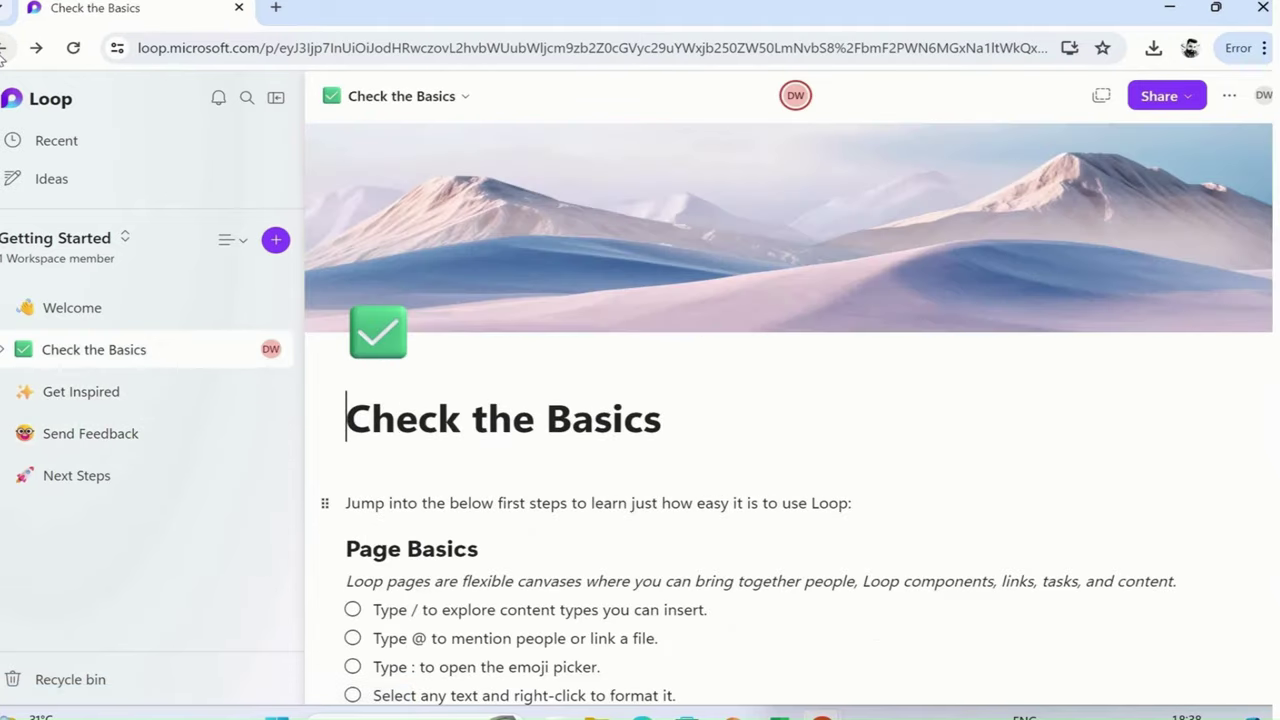
click(4, 48)
click(4, 48)
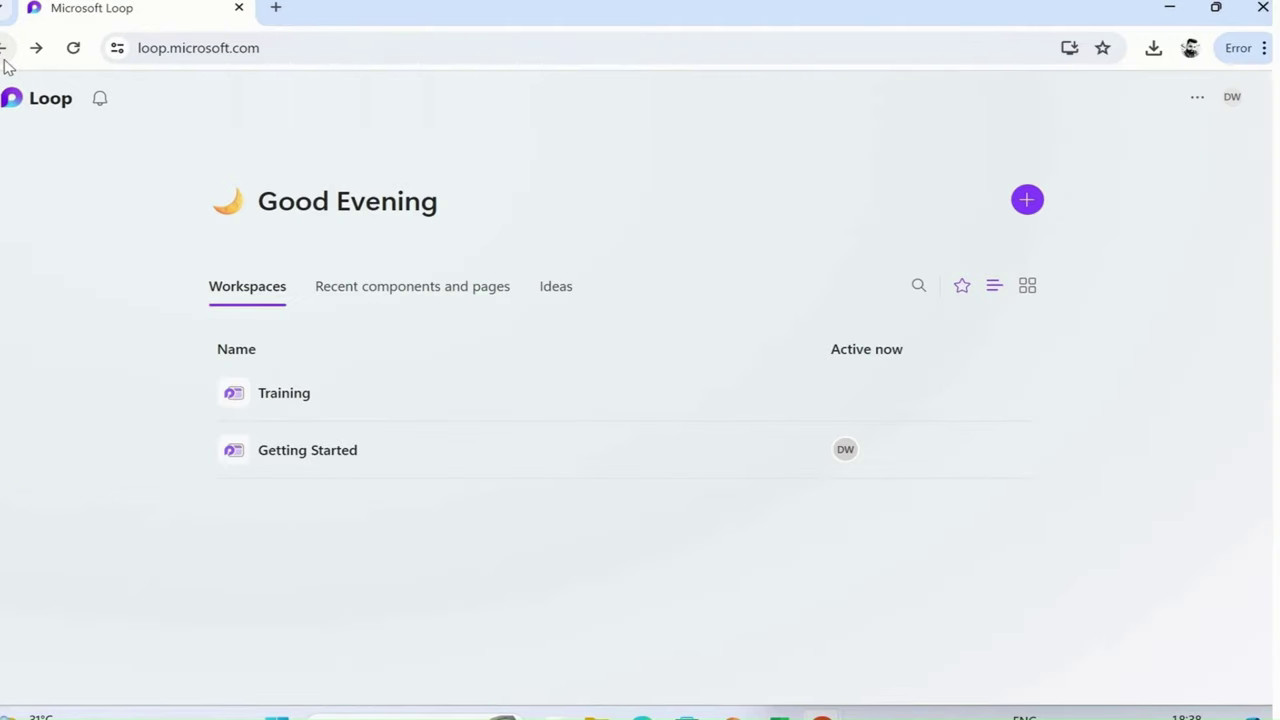
click(325, 401)
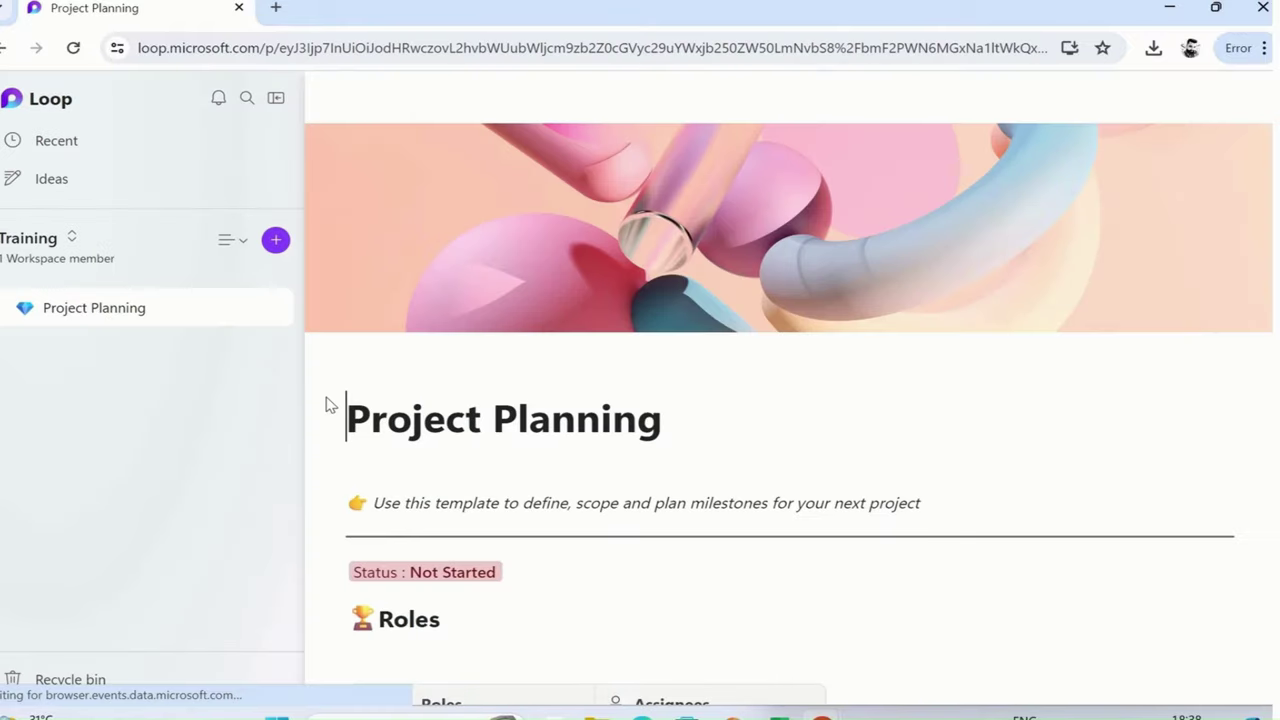
scroll(534, 489, down, 2)
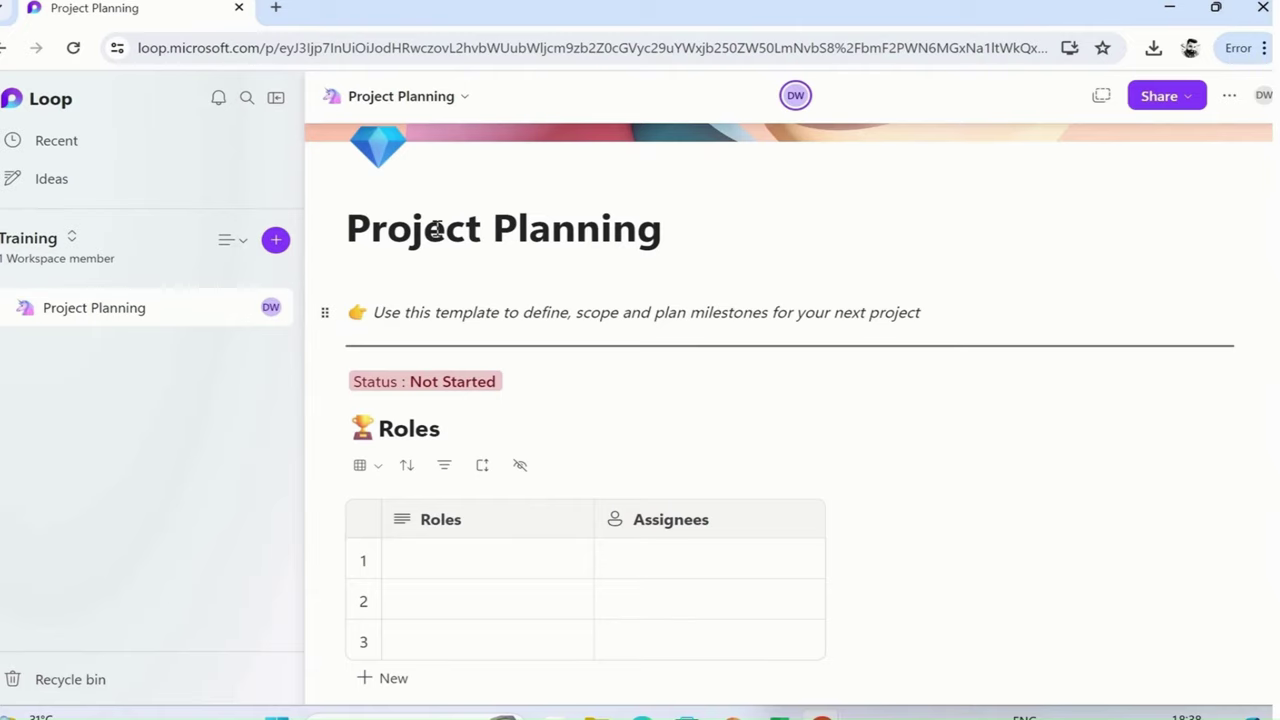
click(5, 47)
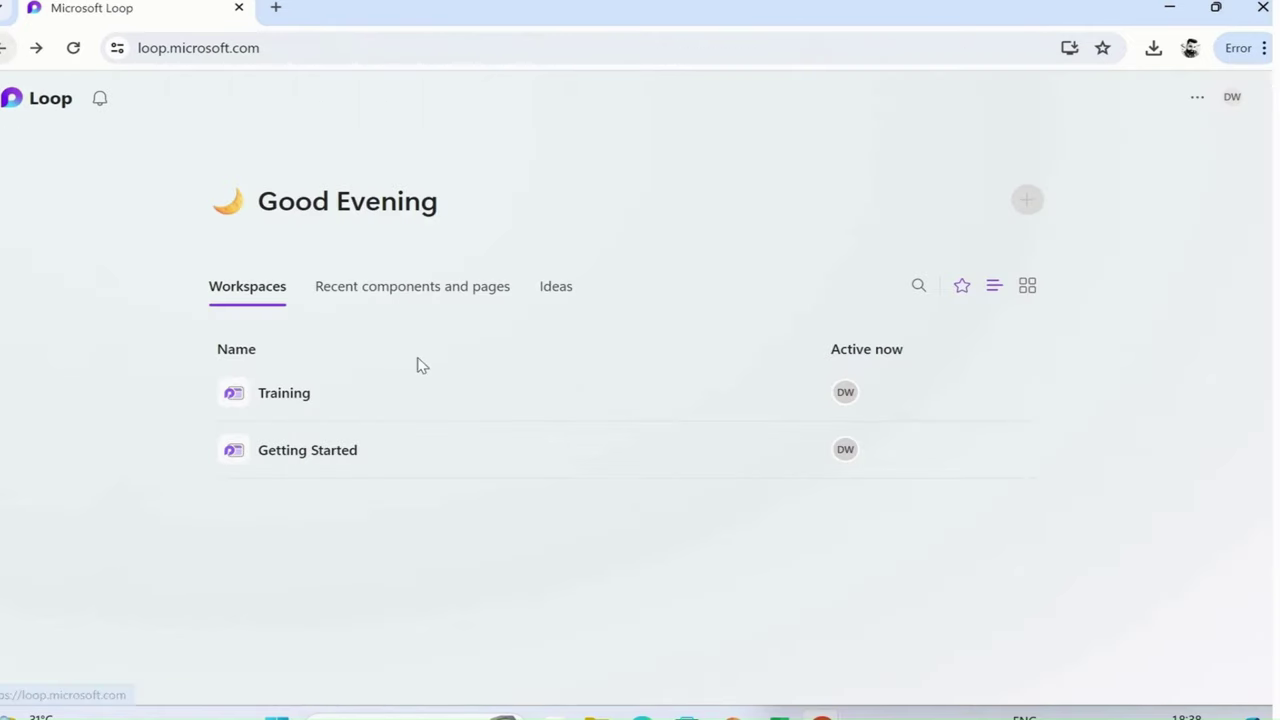
- Show Recent components and pages filtered to Meeting notes, which shows no items
click(410, 307)
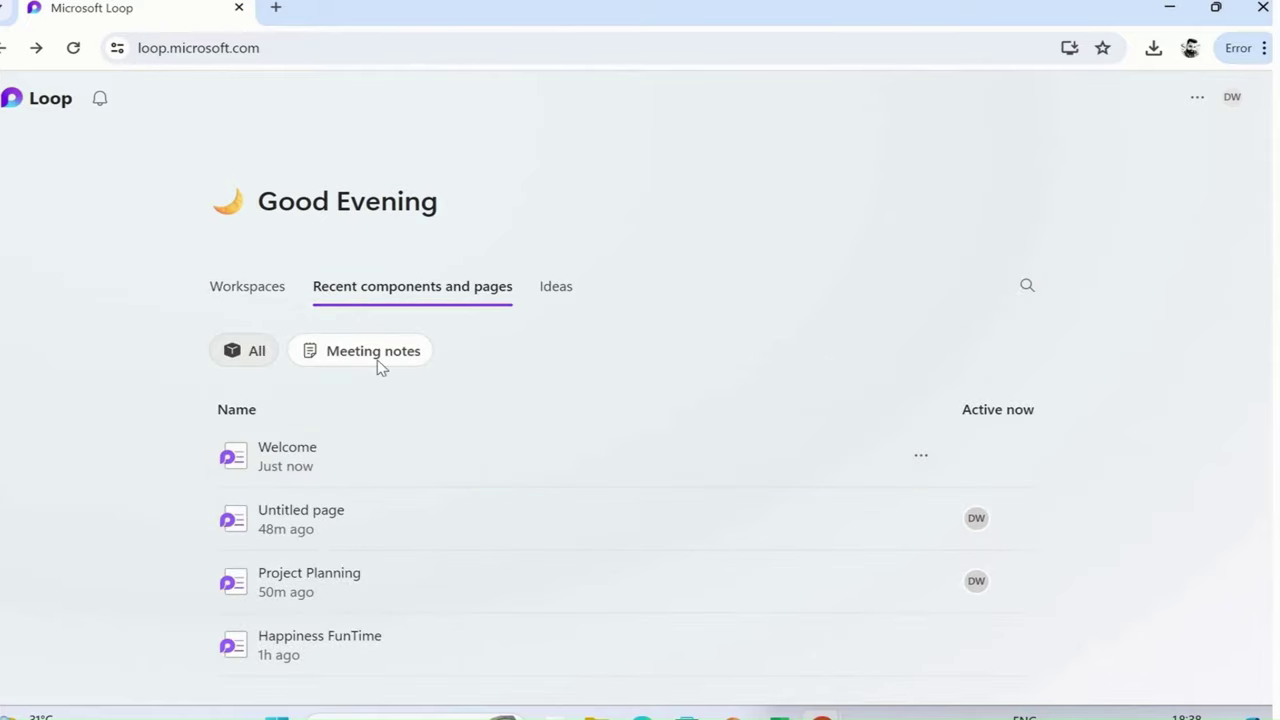
click(417, 297)
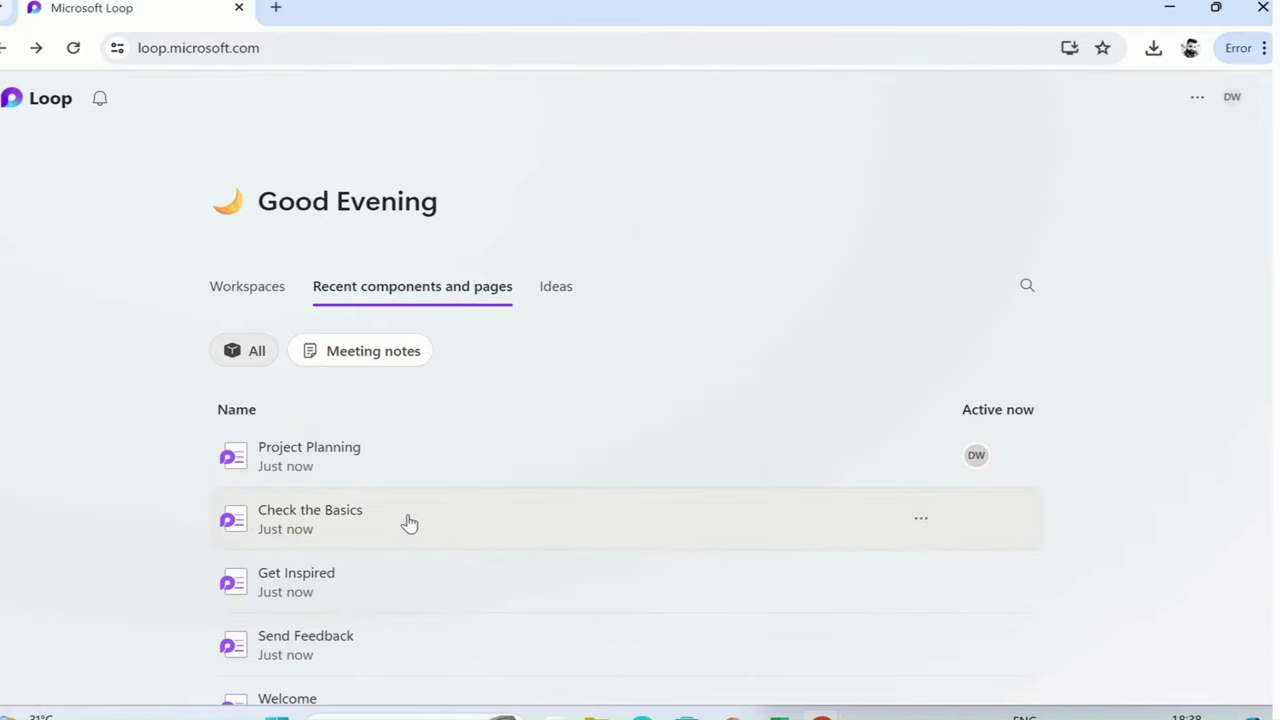
scroll(409, 523, down, 1)
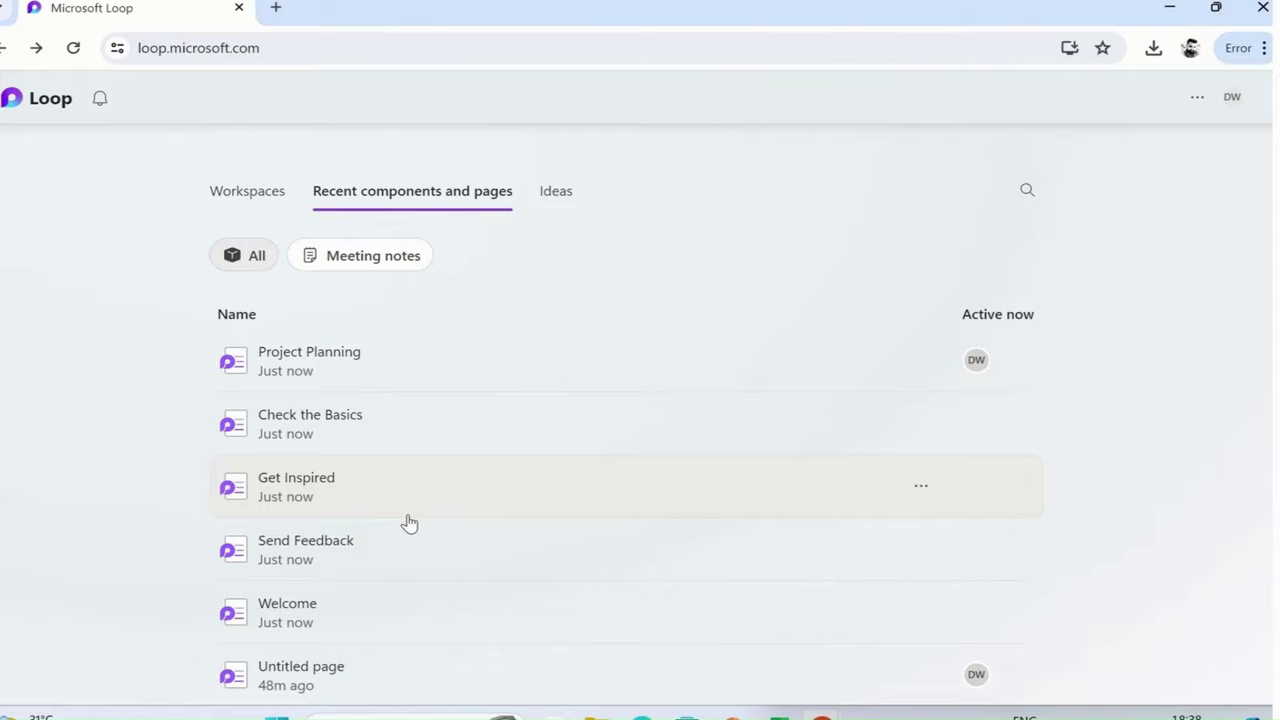
click(364, 268)
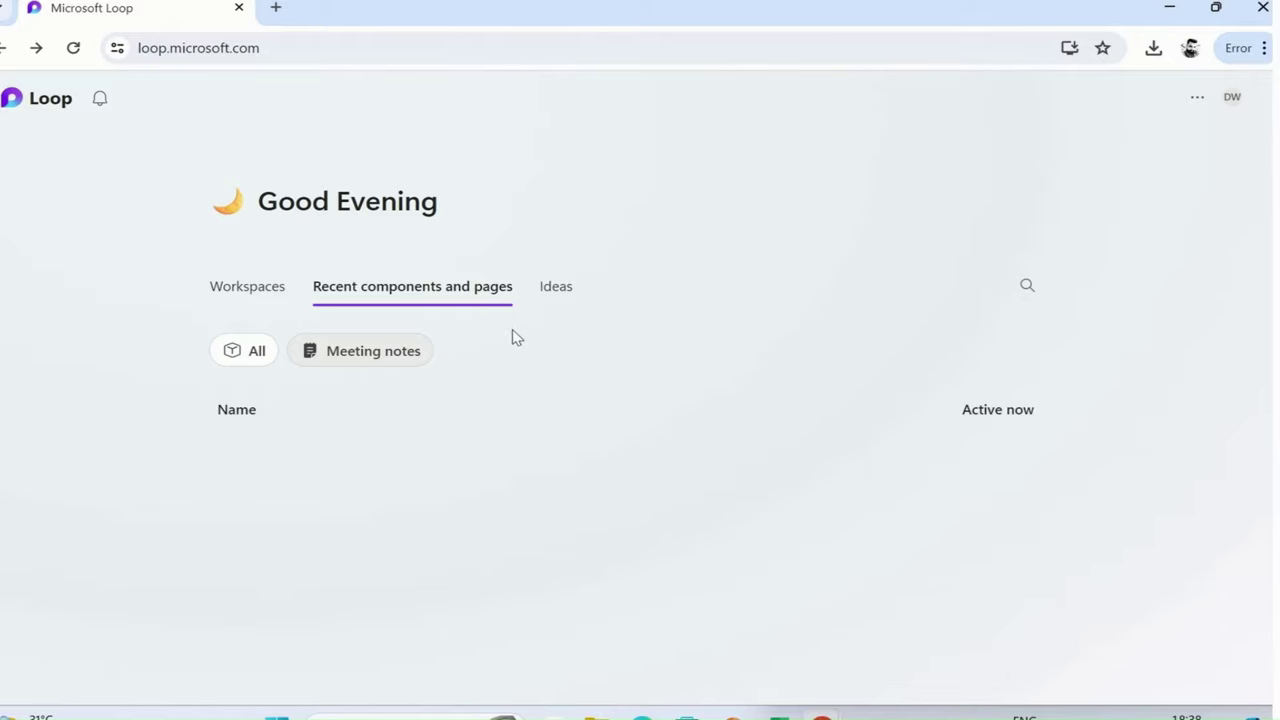
- Look at the pages saved in Ideas, then return to the Workspaces list
click(551, 287)
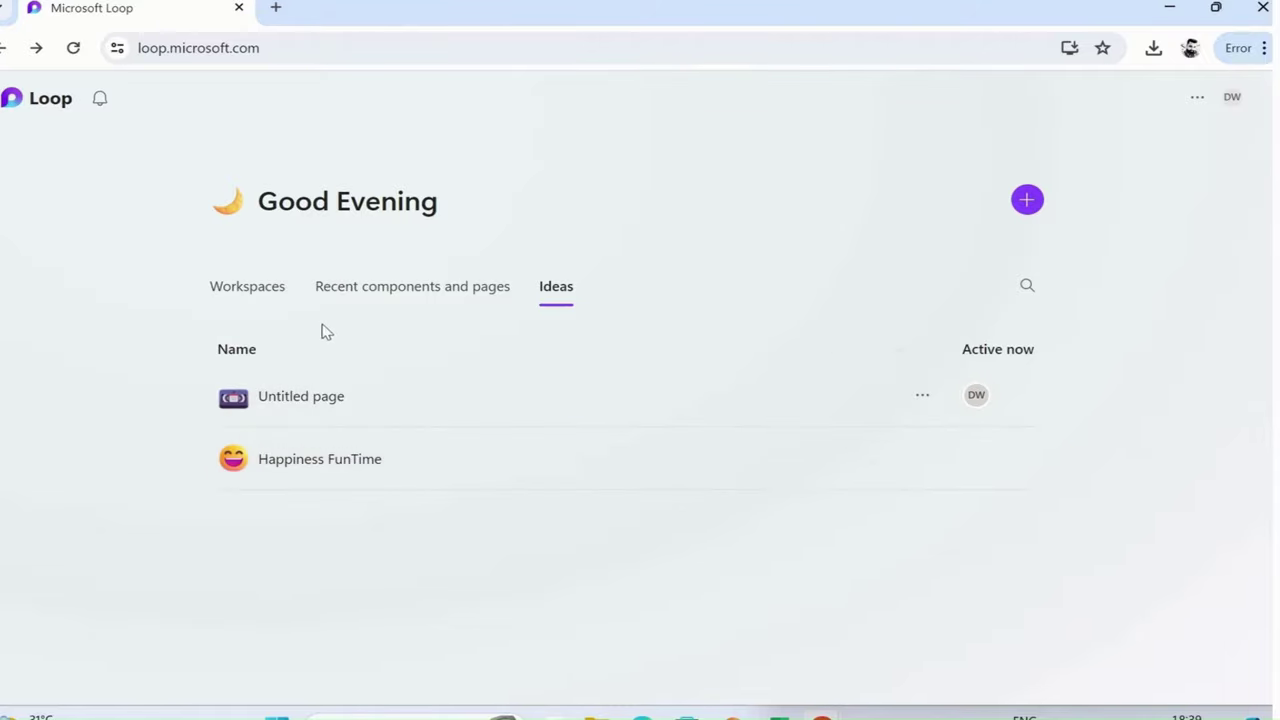
click(247, 287)
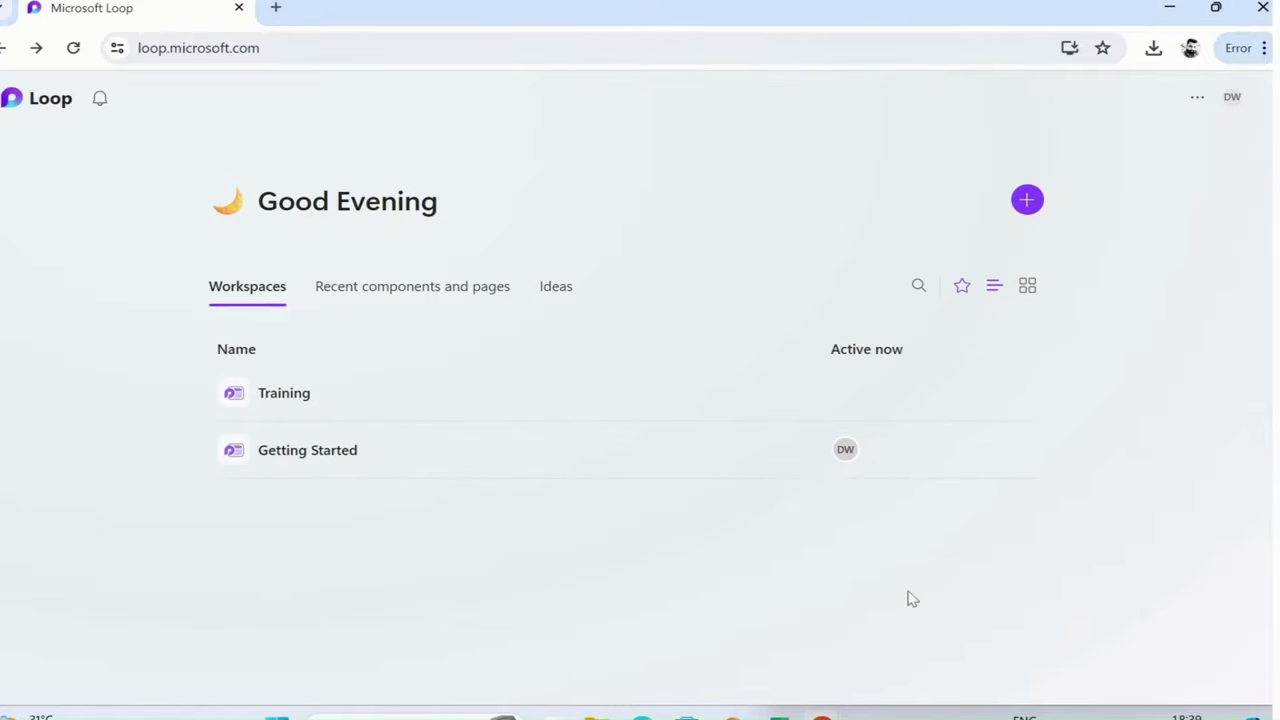